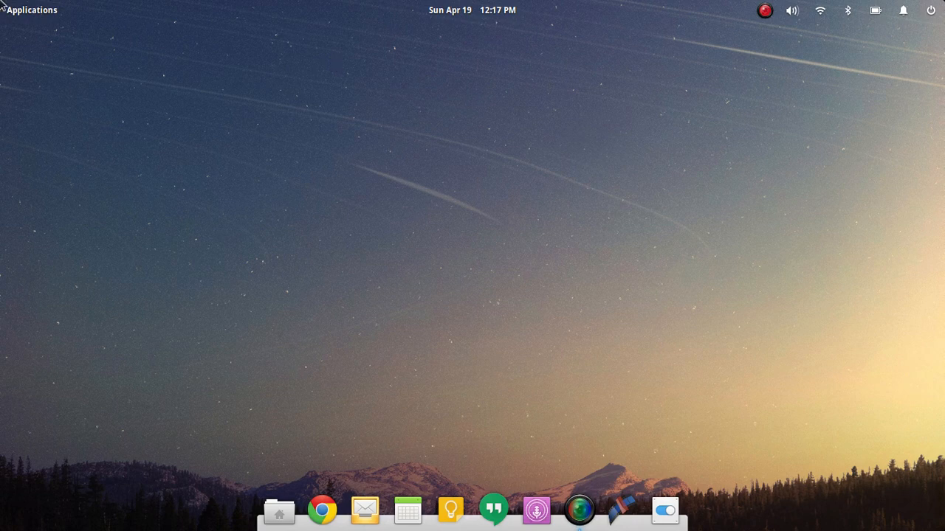
# Launch System Settings from the System Tools category of the Applications menu.
pyautogui.click(41, 11)
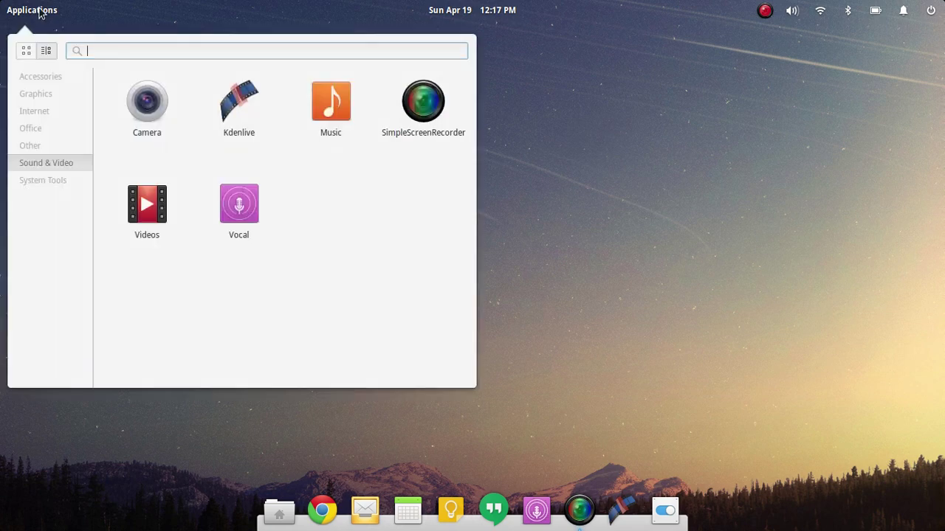
pyautogui.click(57, 180)
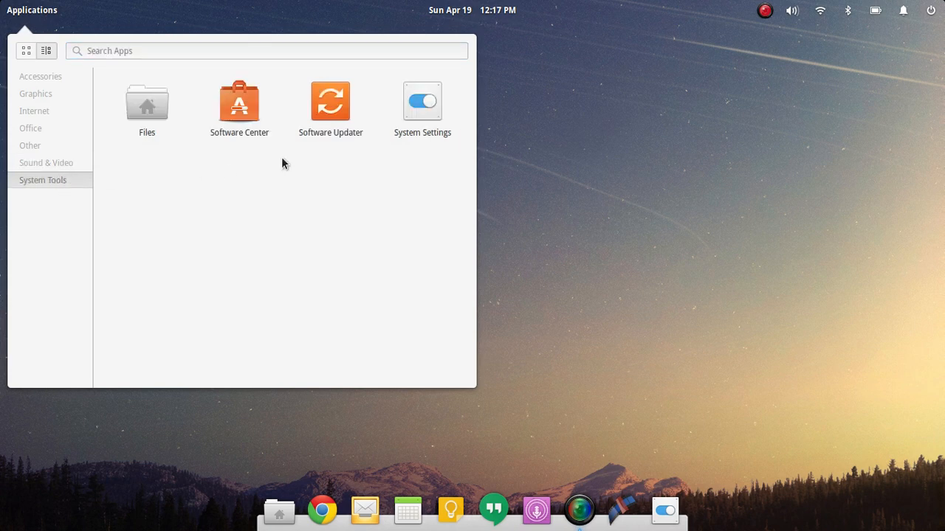
pyautogui.click(407, 116)
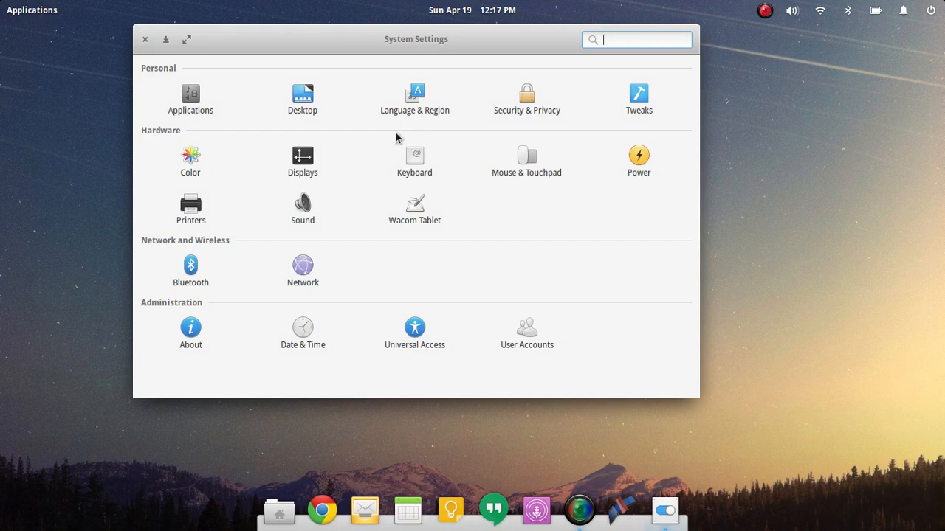
# View Network settings, then the About page for elementary OS 0.3 Freya and its website link.
pyautogui.click(336, 275)
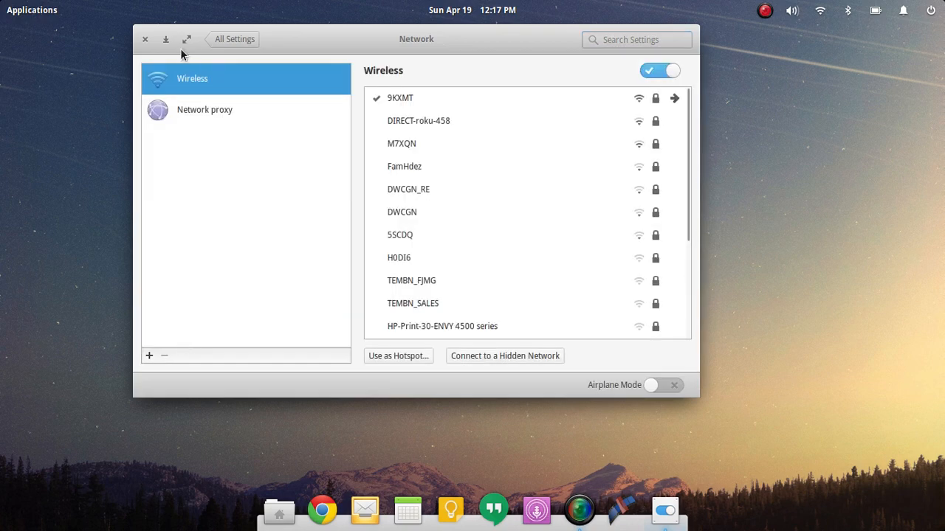
pyautogui.click(235, 39)
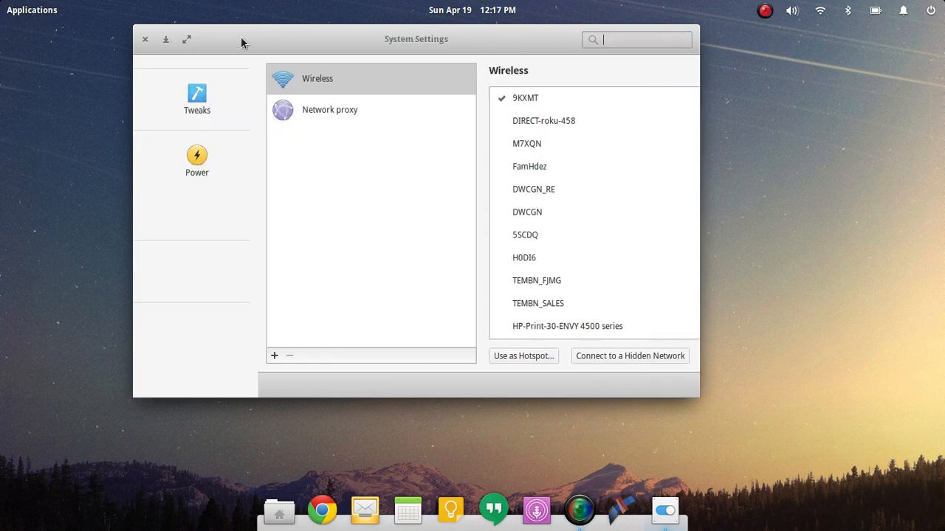
pyautogui.click(191, 328)
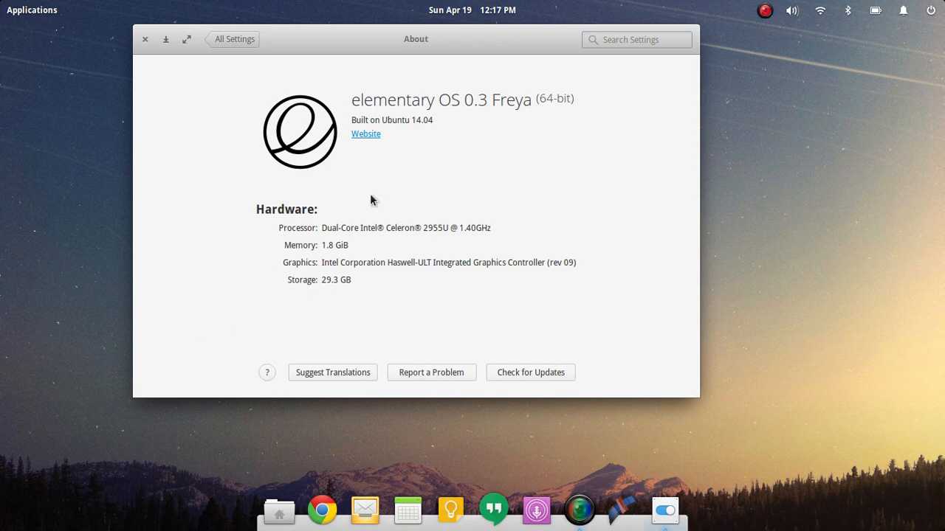
pyautogui.click(442, 137)
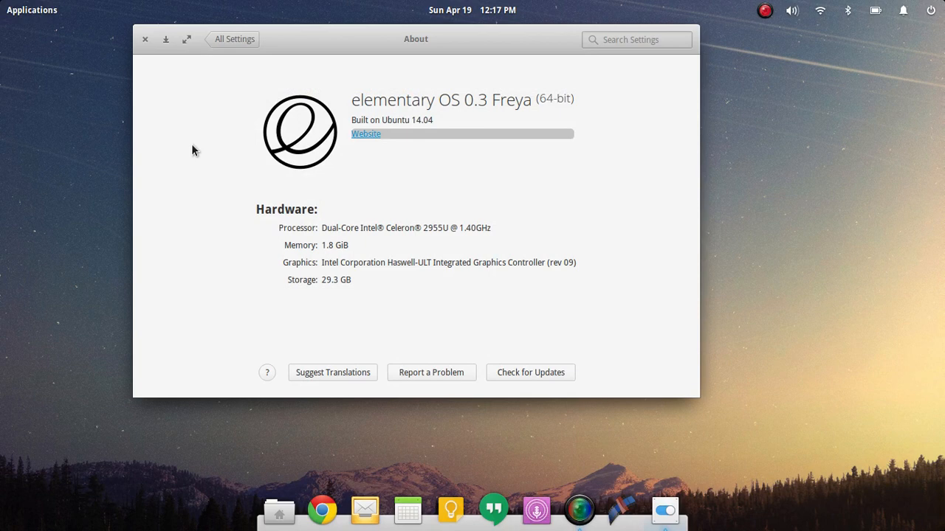
# Close the System Settings window and adjust the system volume.
pyautogui.click(145, 40)
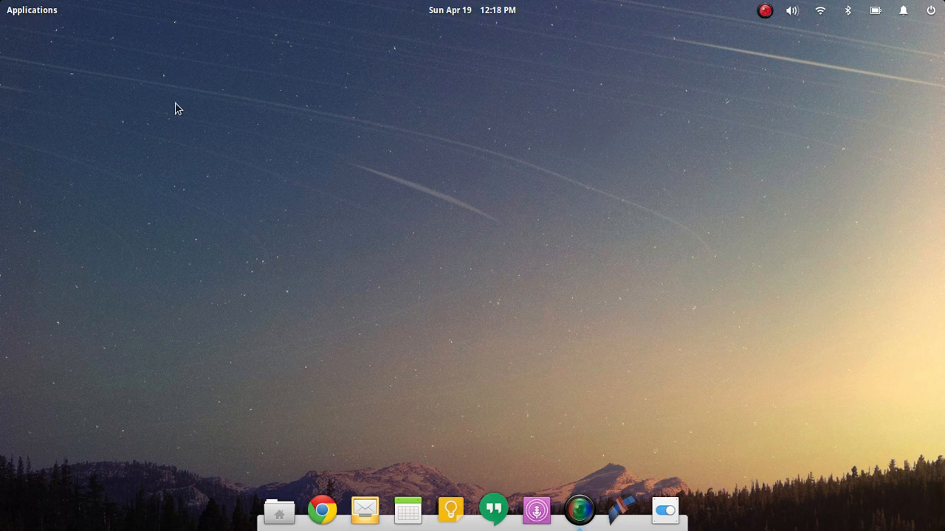
pyautogui.press('XF86AudioRaiseVolume')
pyautogui.press('XF86AudioRaiseVolume')
# Run uname -r in a new terminal, reporting kernel 3.18.7.
pyautogui.press('super+t')
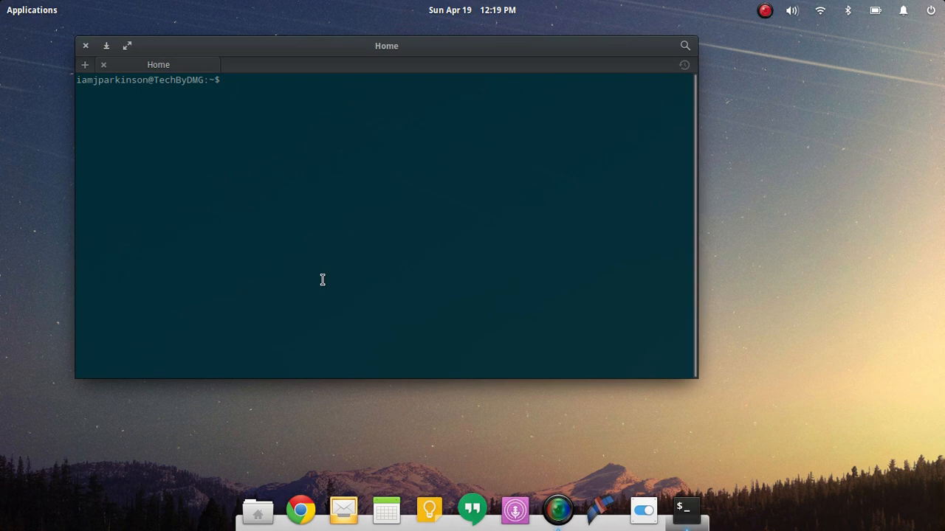
pyautogui.write('uname')
pyautogui.write(' -r')
pyautogui.press('Return')
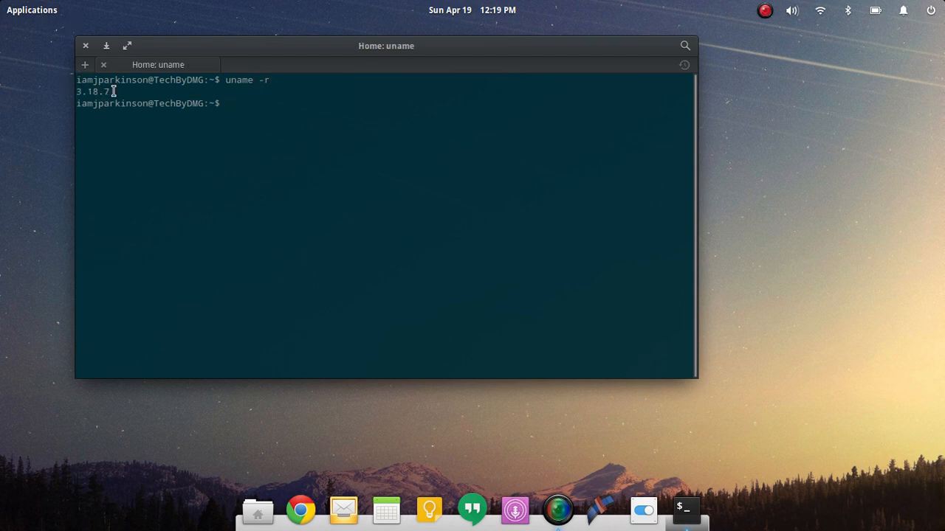
pyautogui.moveTo(114, 91); pyautogui.dragTo(55, 90)
pyautogui.click(166, 166)
# Highlight the kernel version 3.18.7 output line, then close the terminal.
pyautogui.moveTo(118, 91); pyautogui.dragTo(83, 92)
pyautogui.click(103, 97)
pyautogui.tripleClick(78, 92)
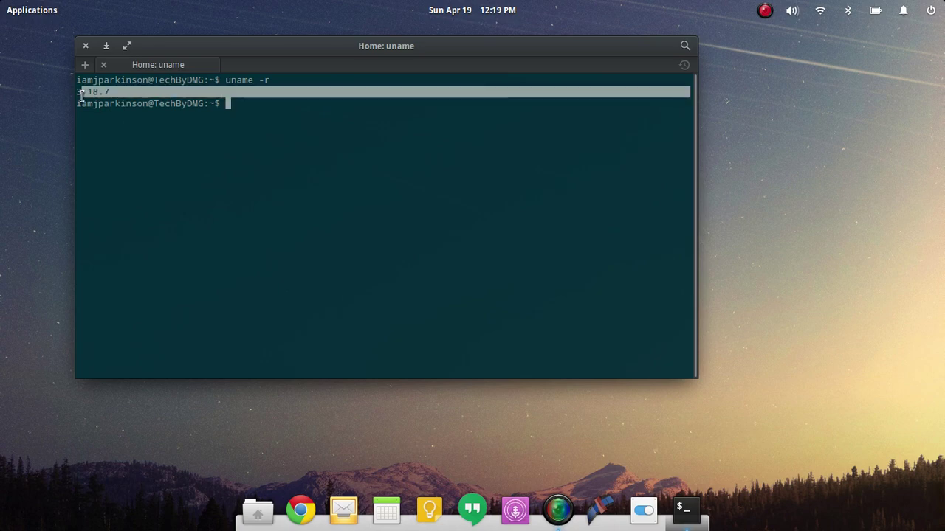
pyautogui.click(85, 46)
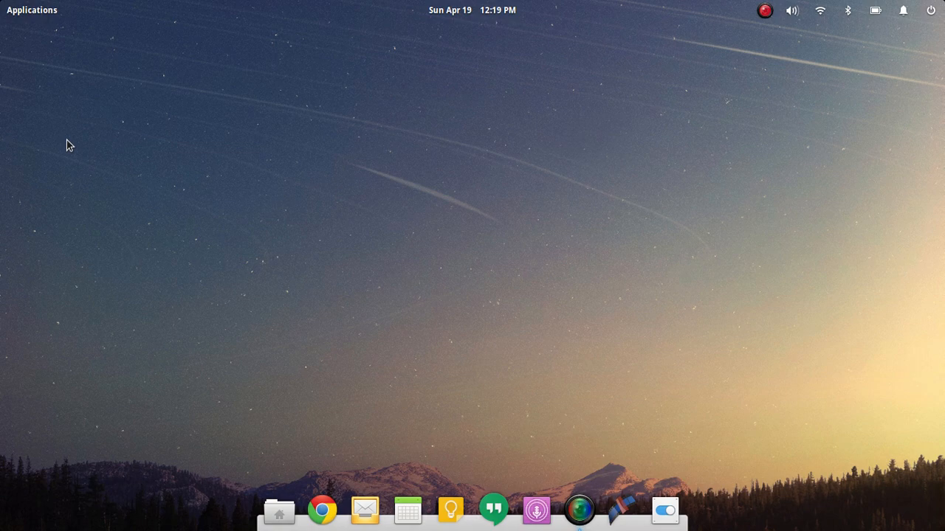
pyautogui.press('super+s')
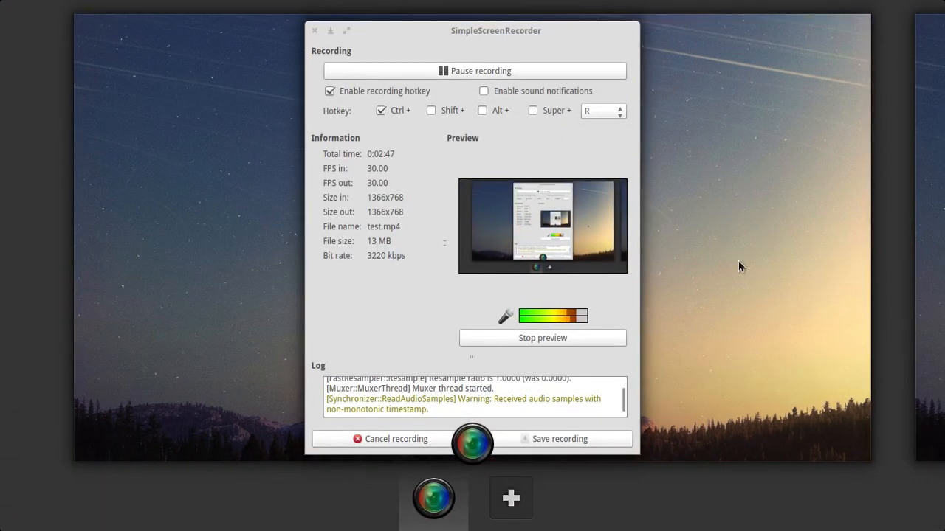
pyautogui.press('super+Right')
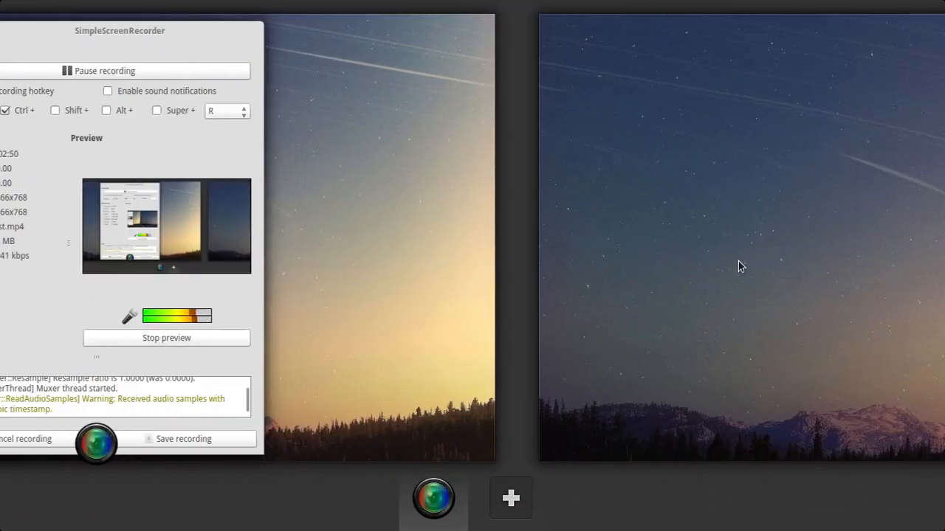
pyautogui.press('Return')
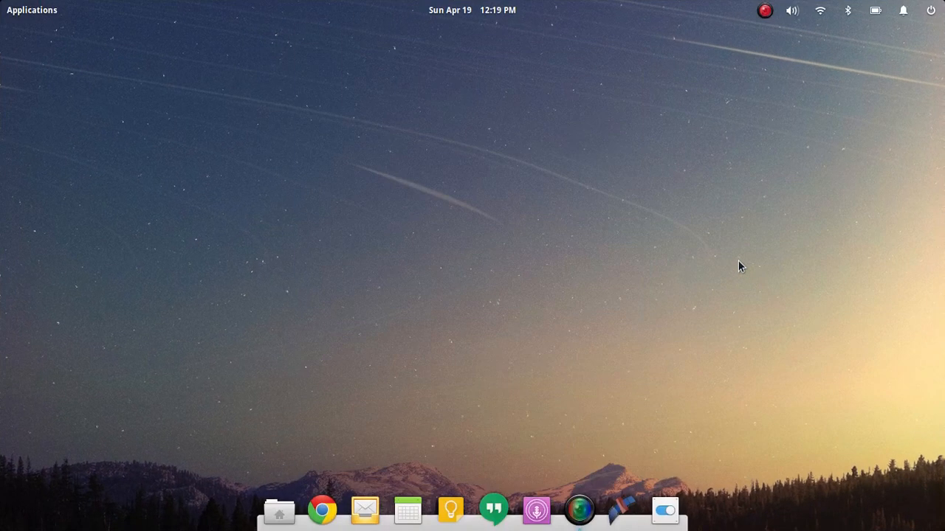
pyautogui.click(36, 10)
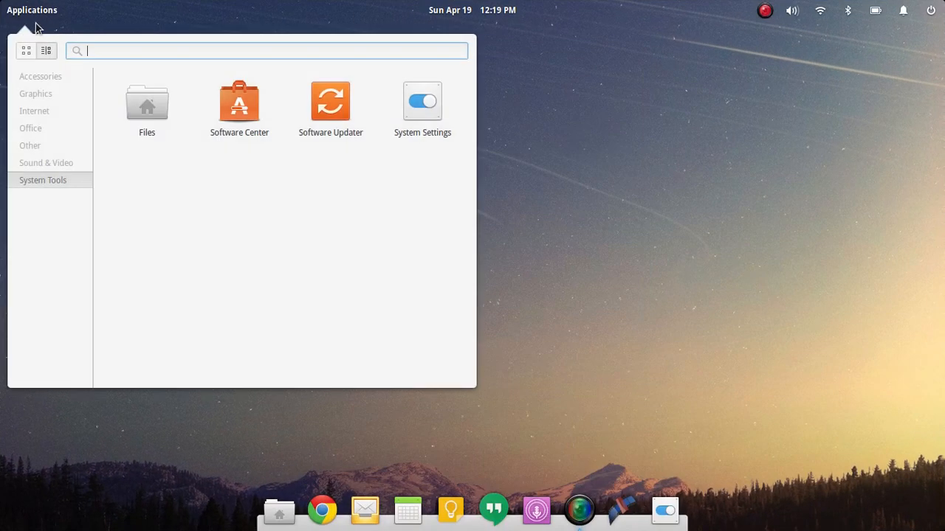
pyautogui.click(42, 112)
pyautogui.click(33, 146)
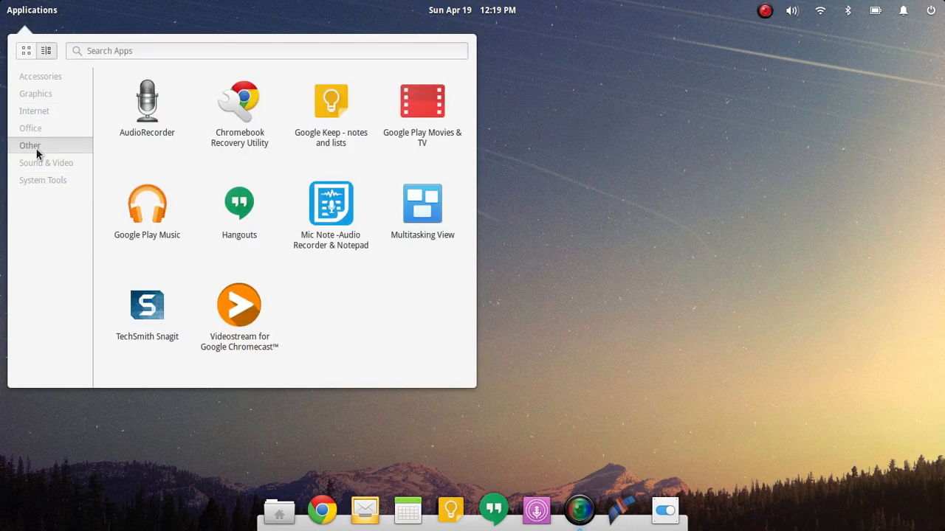
pyautogui.click(433, 216)
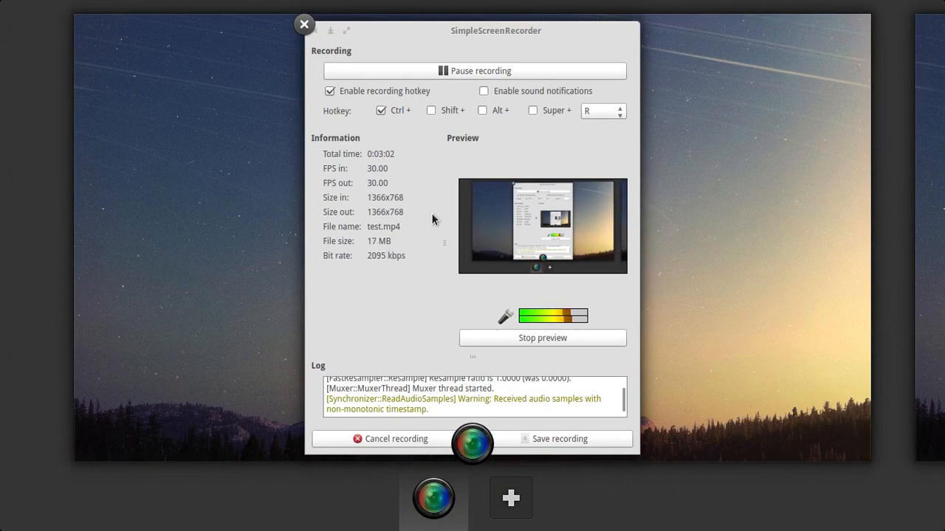
pyautogui.press('Escape')
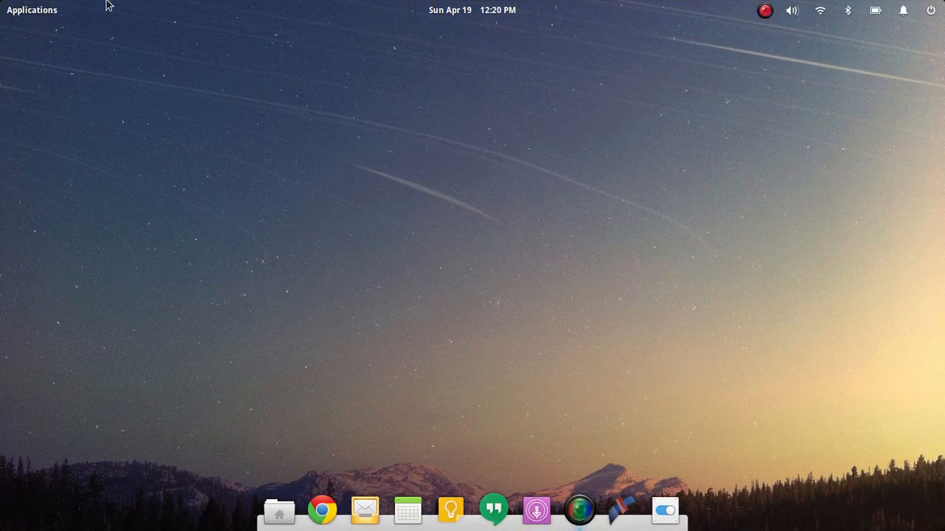
pyautogui.press('super+s')
pyautogui.press('super+s')
pyautogui.press('super+s')
pyautogui.press('super+s')
pyautogui.press('super+s')
pyautogui.press('super+Right')
pyautogui.press('super+Left')
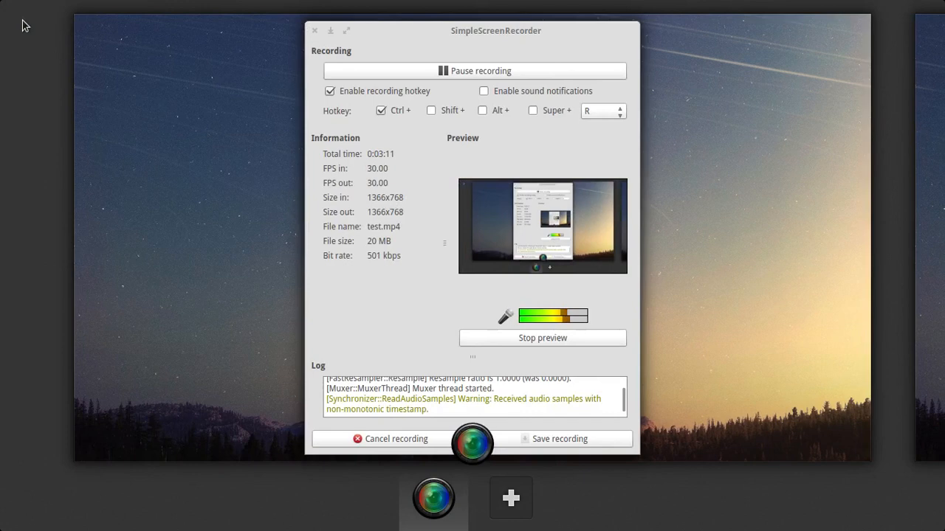
pyautogui.press('super+s')
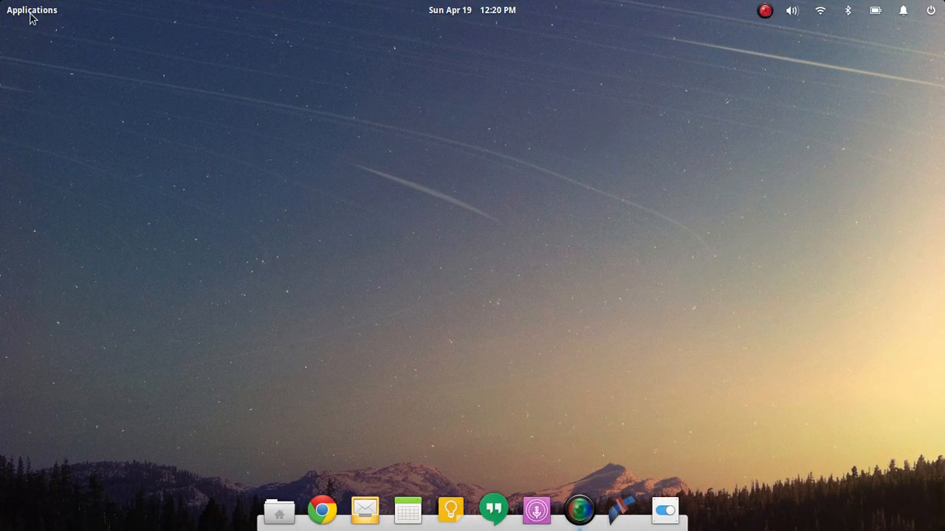
# Launch the Calculator from the Office category and close it.
pyautogui.click(33, 13)
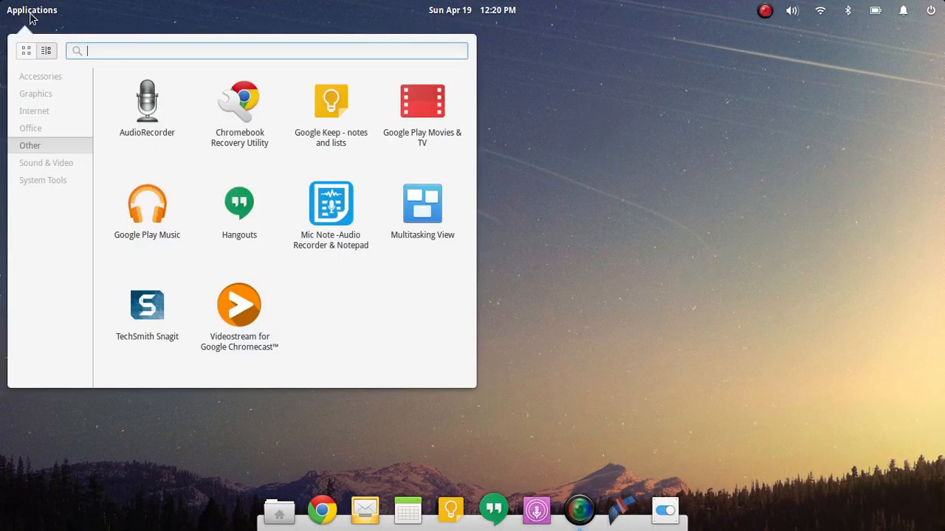
pyautogui.click(37, 181)
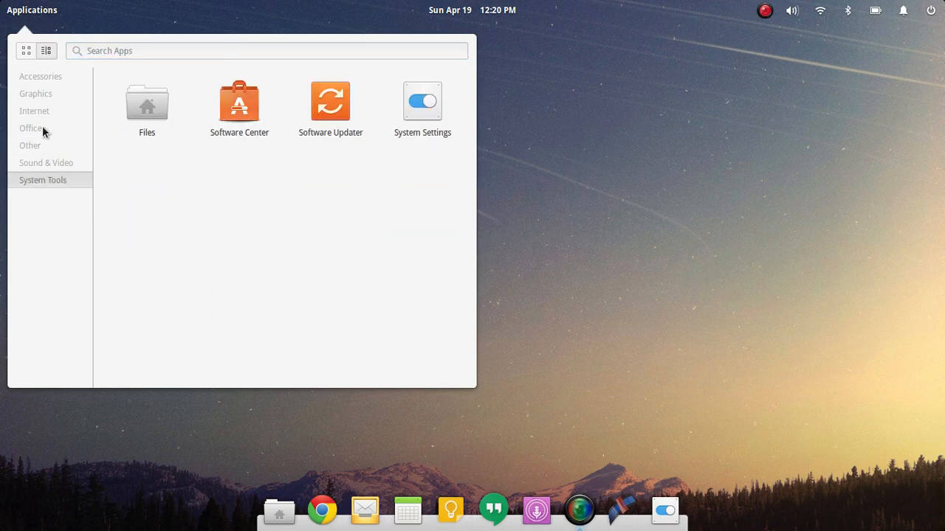
pyautogui.click(42, 130)
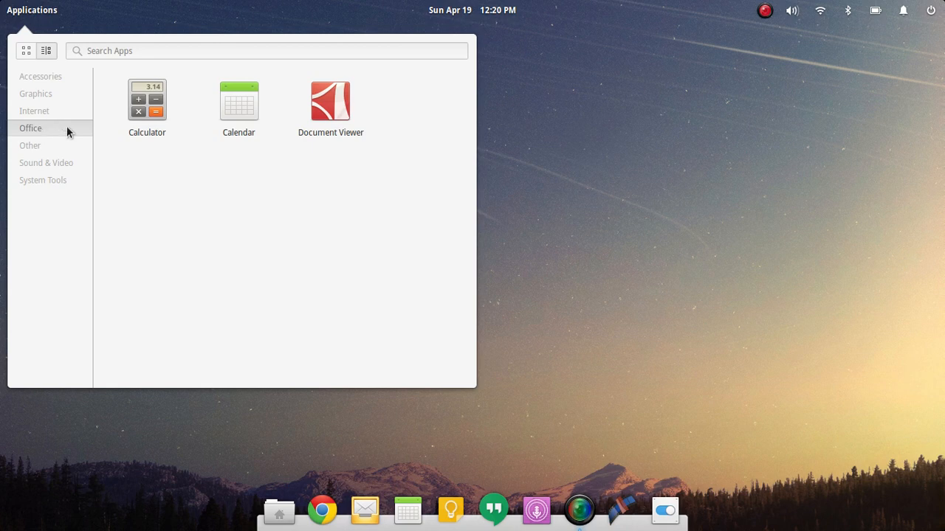
pyautogui.click(147, 107)
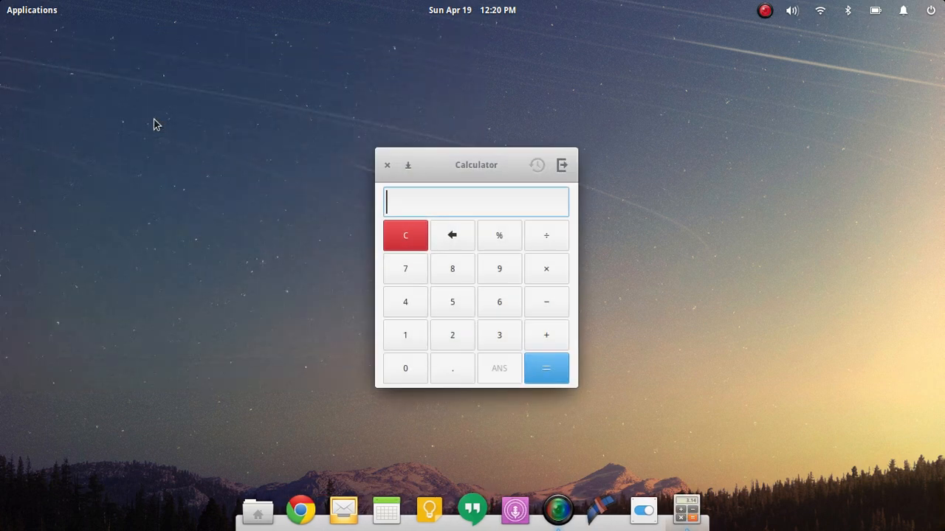
pyautogui.click(387, 165)
# Launch the Camera app from Sound & Video, showing the webcam preview, and close it.
pyautogui.click(44, 6)
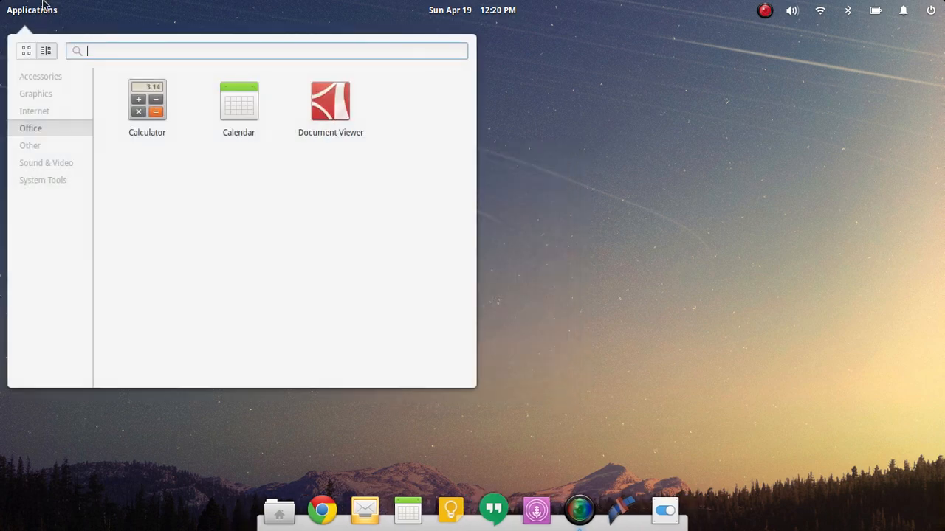
pyautogui.click(30, 146)
pyautogui.click(33, 164)
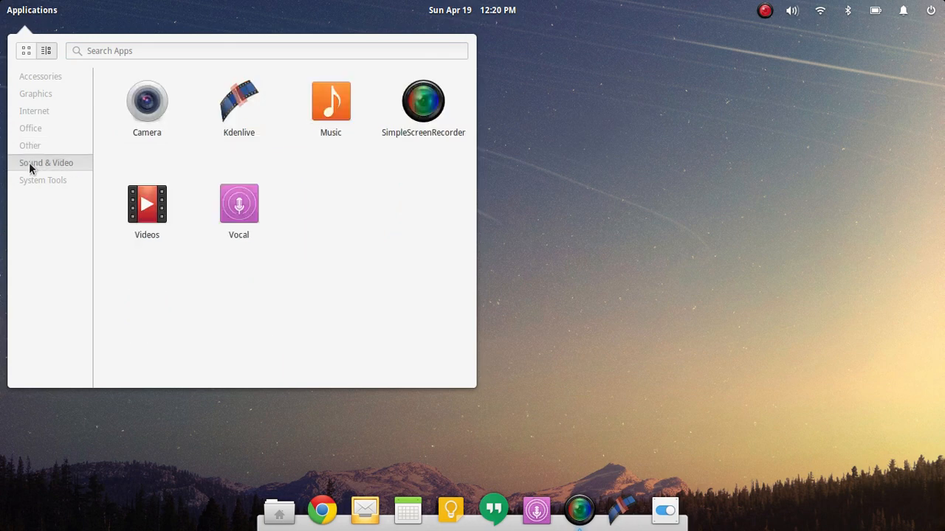
pyautogui.click(150, 117)
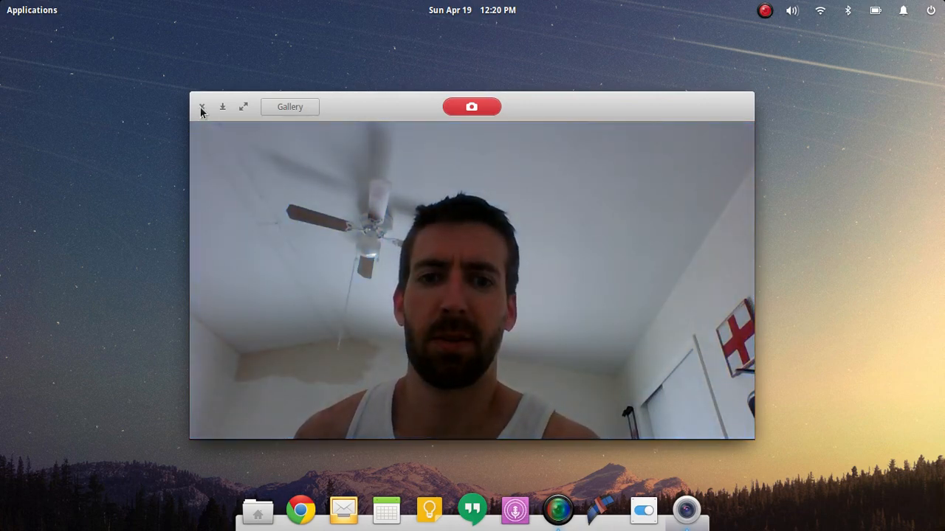
pyautogui.click(201, 108)
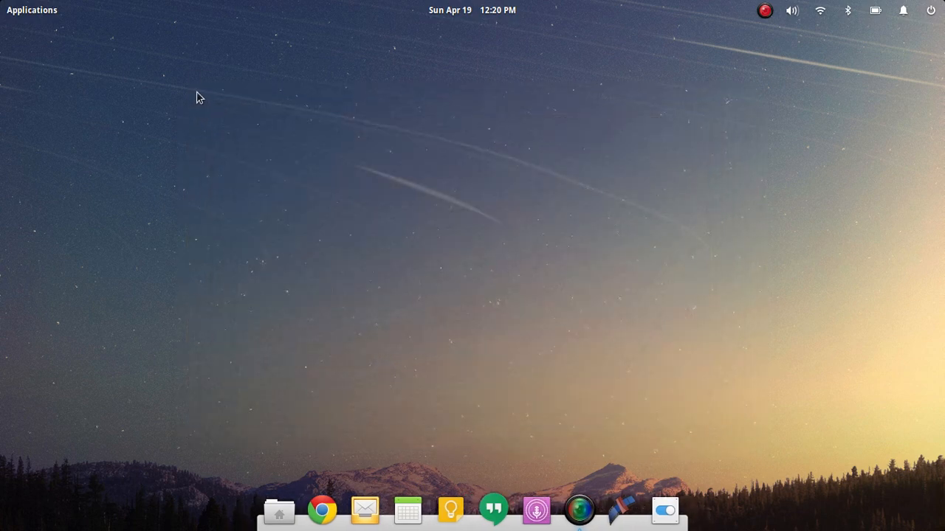
# Browse the Internet category of the Applications menu, then dismiss it.
pyautogui.click(36, 13)
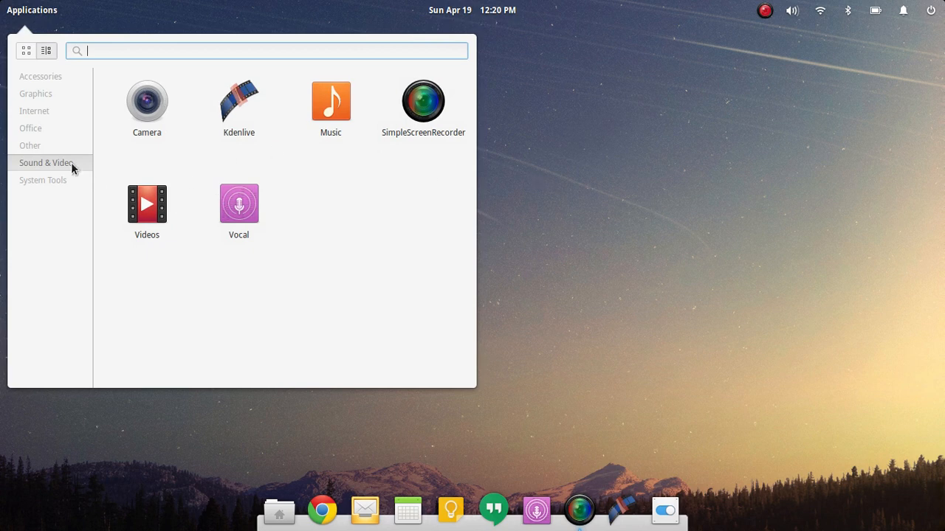
pyautogui.click(34, 111)
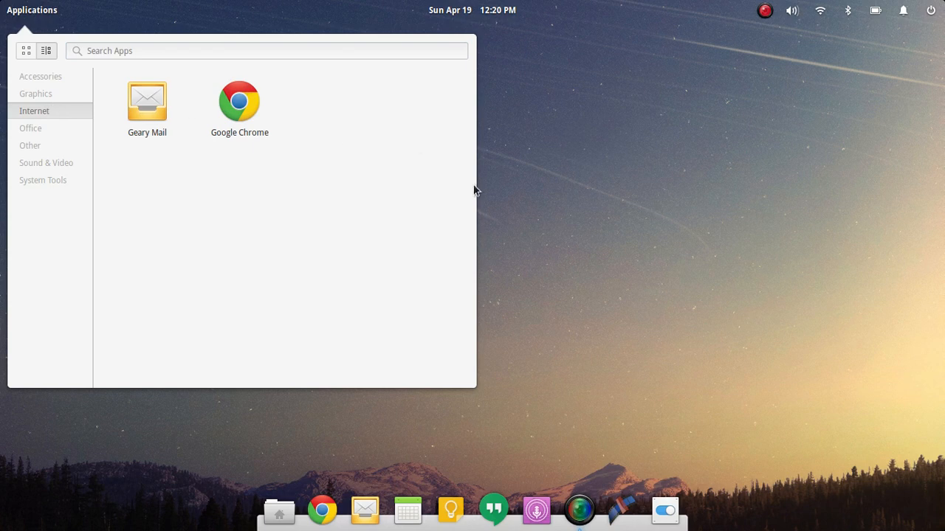
pyautogui.click(609, 235)
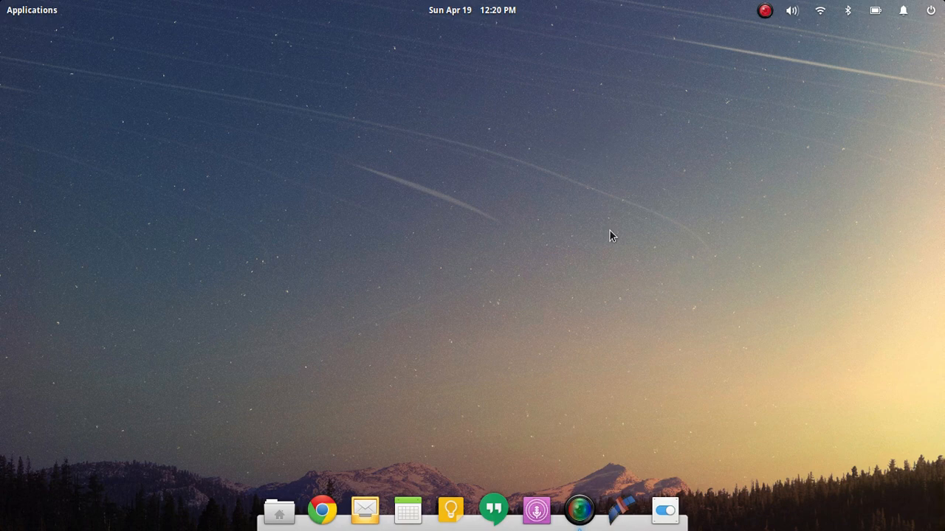
# Toggle the Applications launcher open and closed a few times.
pyautogui.click(59, 12)
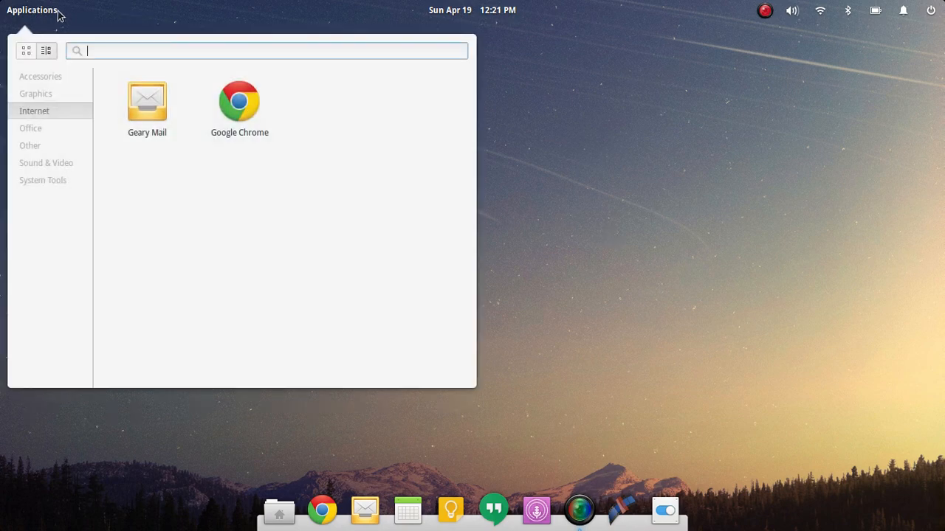
pyautogui.click(59, 12)
pyautogui.click(59, 12)
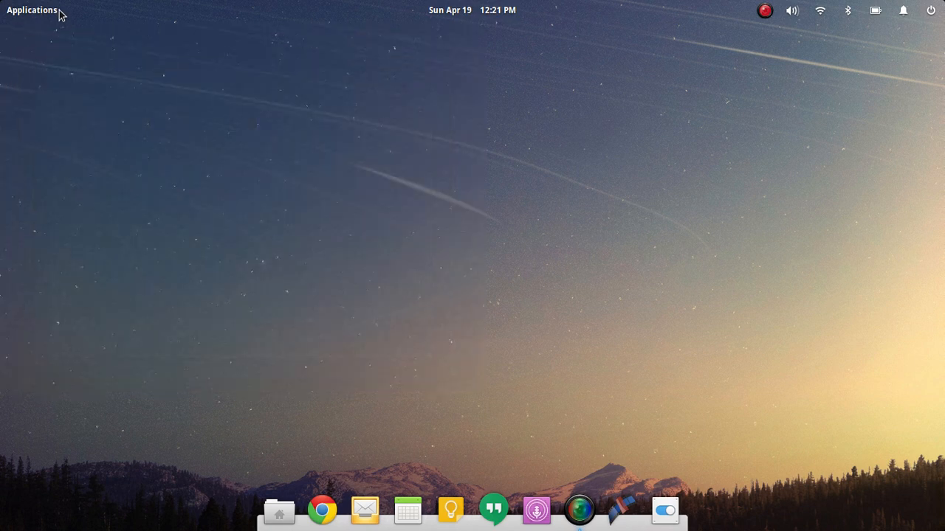
pyautogui.click(60, 14)
# View the Tweaks appearance page in System Settings, then close the window.
pyautogui.click(60, 14)
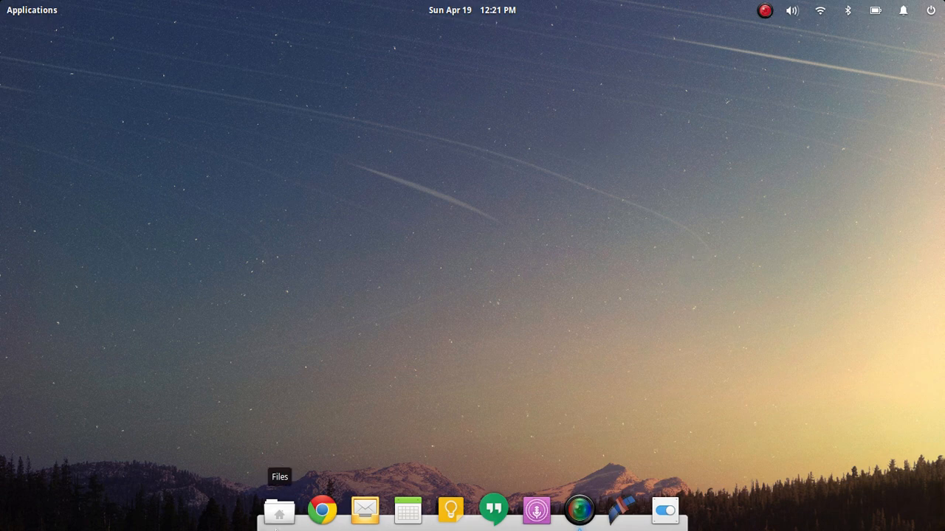
pyautogui.click(660, 515)
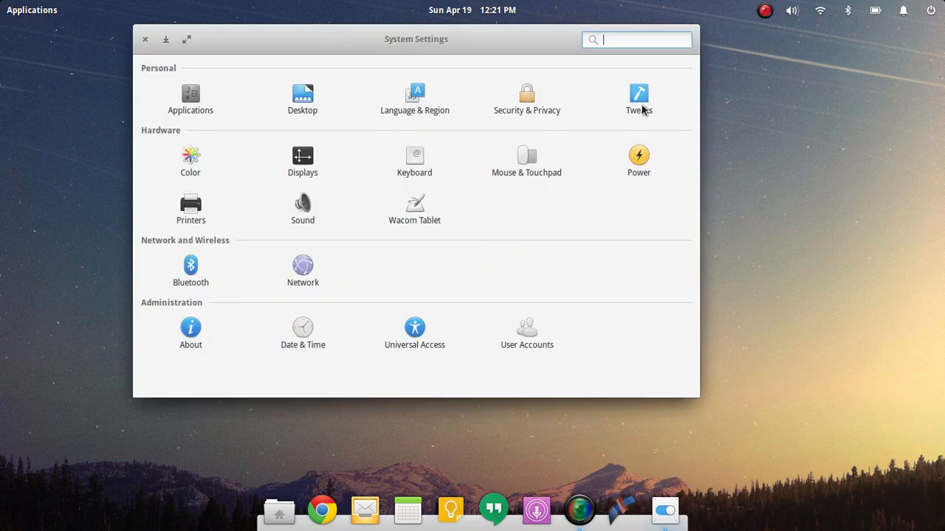
pyautogui.click(640, 100)
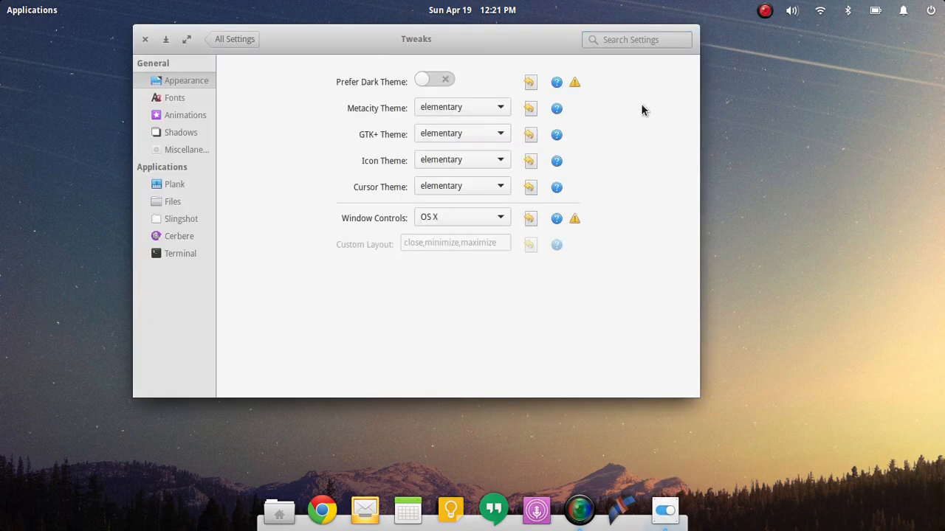
pyautogui.click(144, 40)
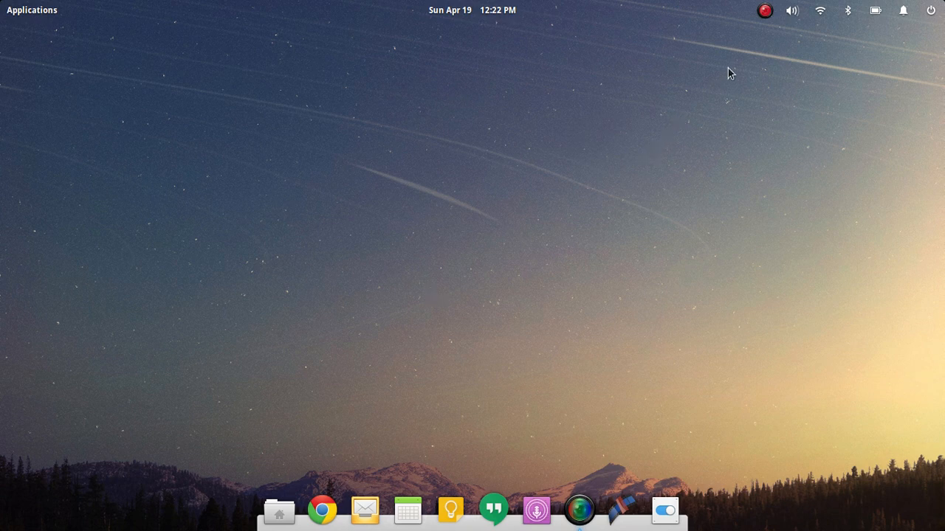
# Show the screen recorder indicator menu with pause, cancel and save options.
pyautogui.click(765, 11)
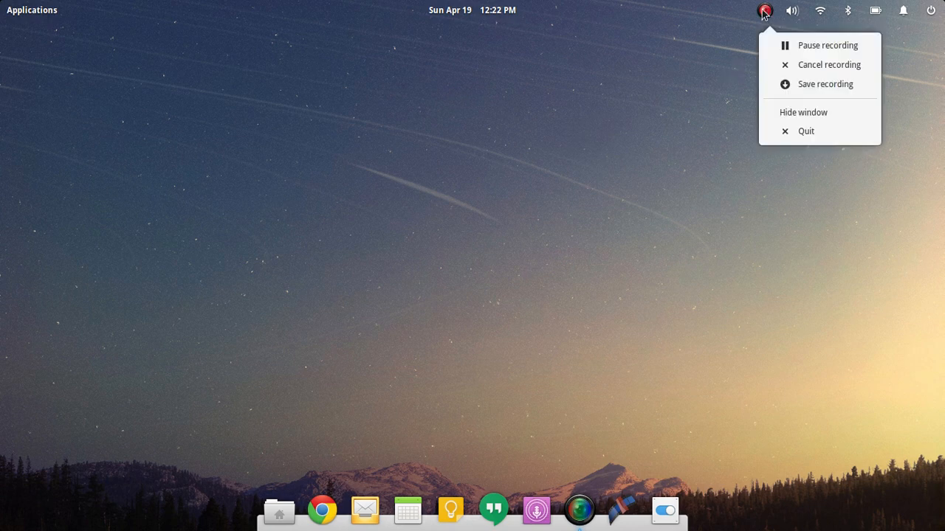